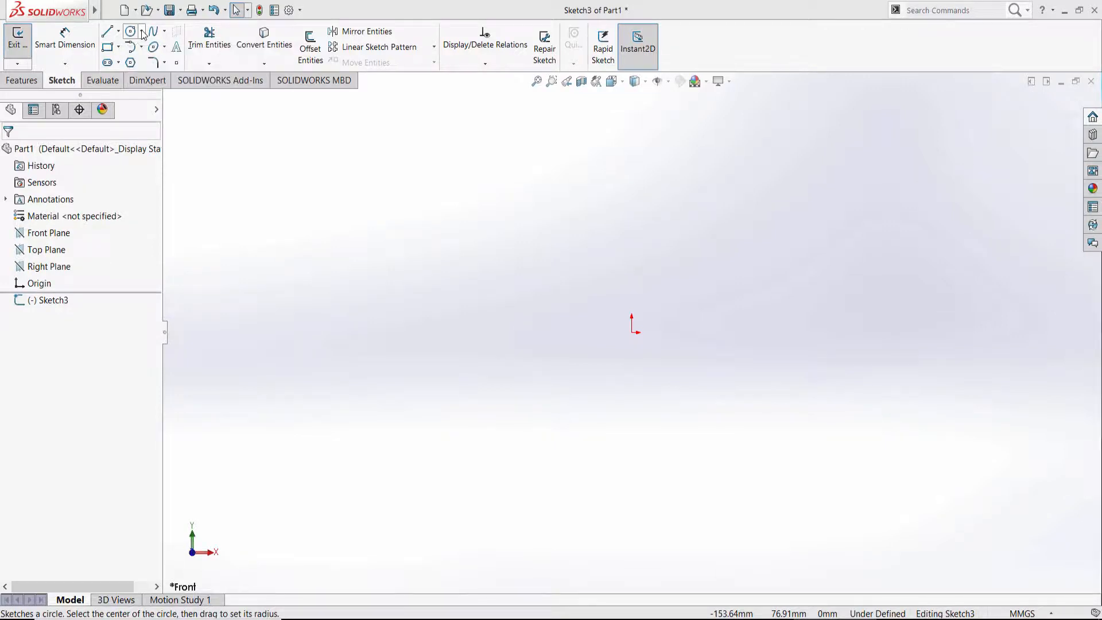
Sketch a centre-point circle on the origin with a radius of about 36 mm.
left_click(142, 32)
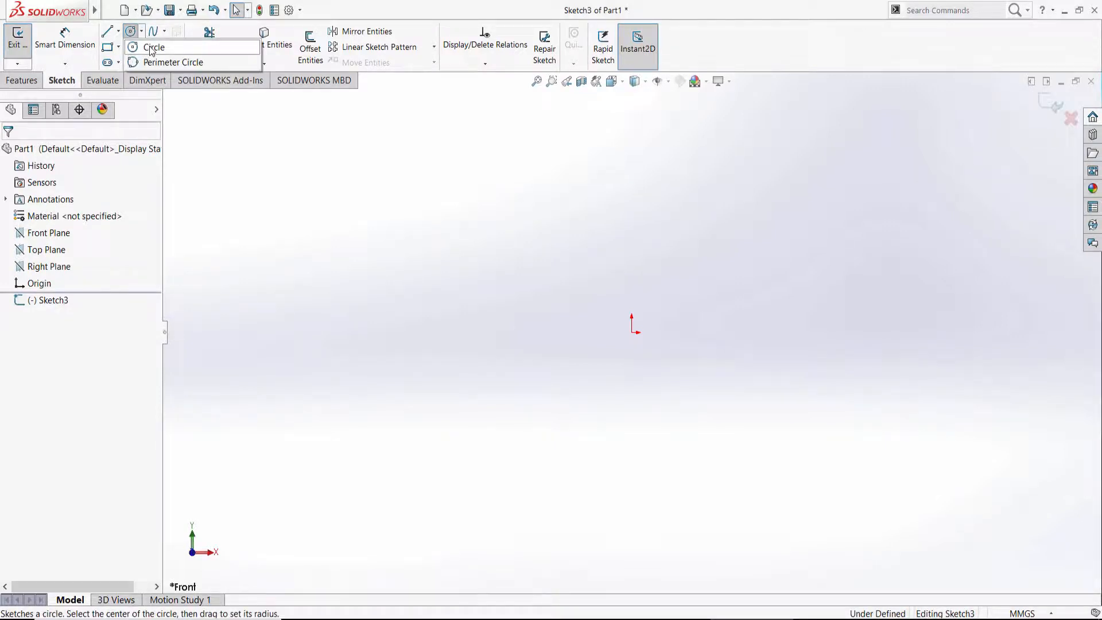
left_click(154, 47)
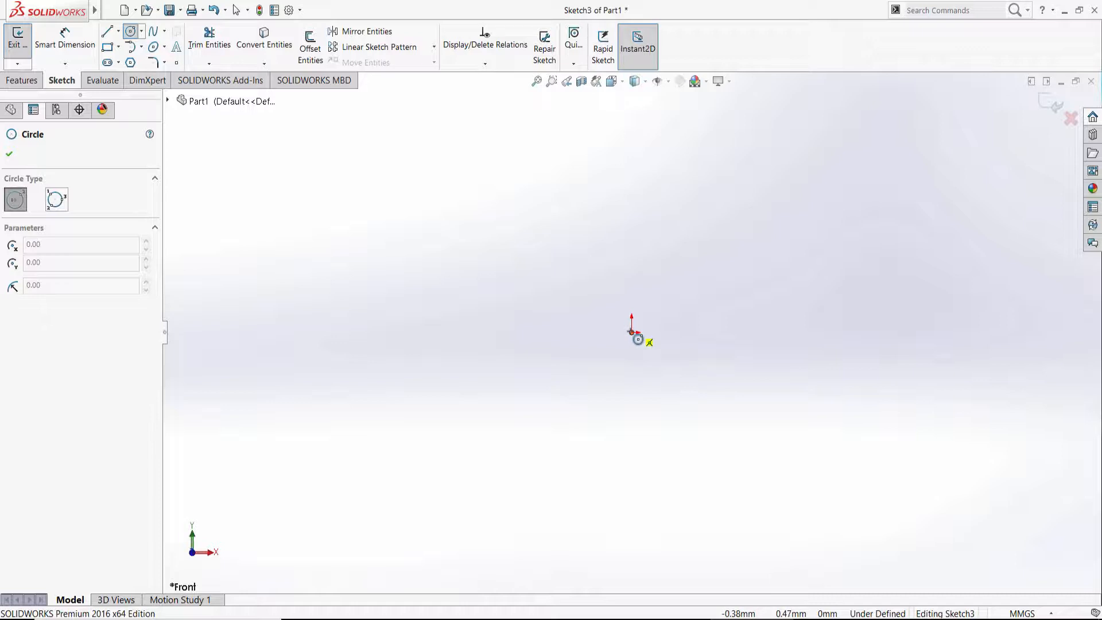
left_click(632, 332)
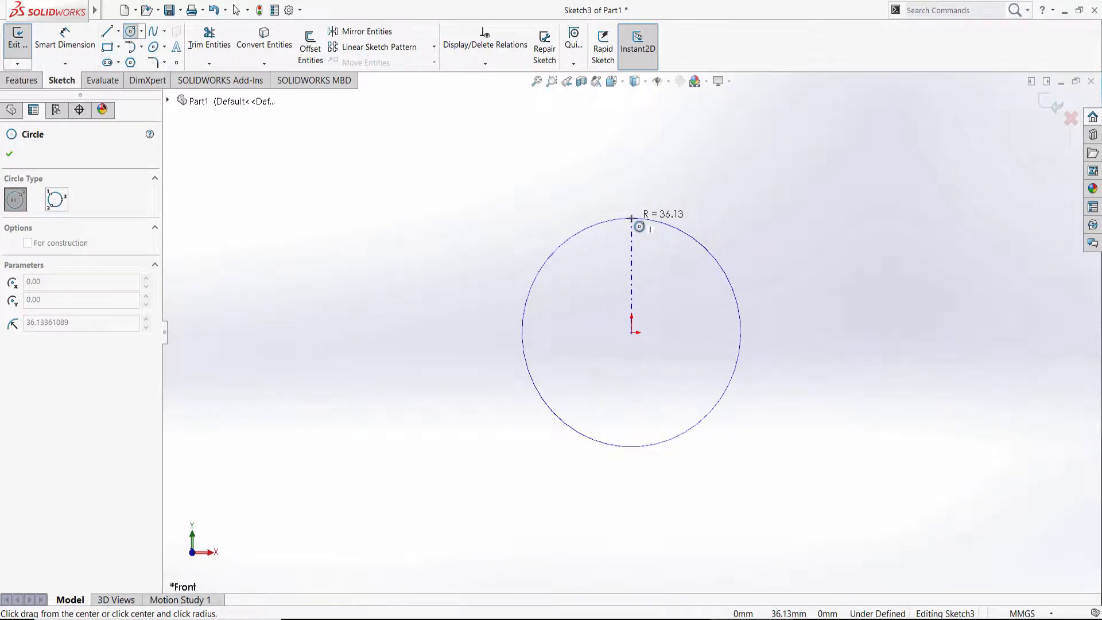
left_click(631, 218)
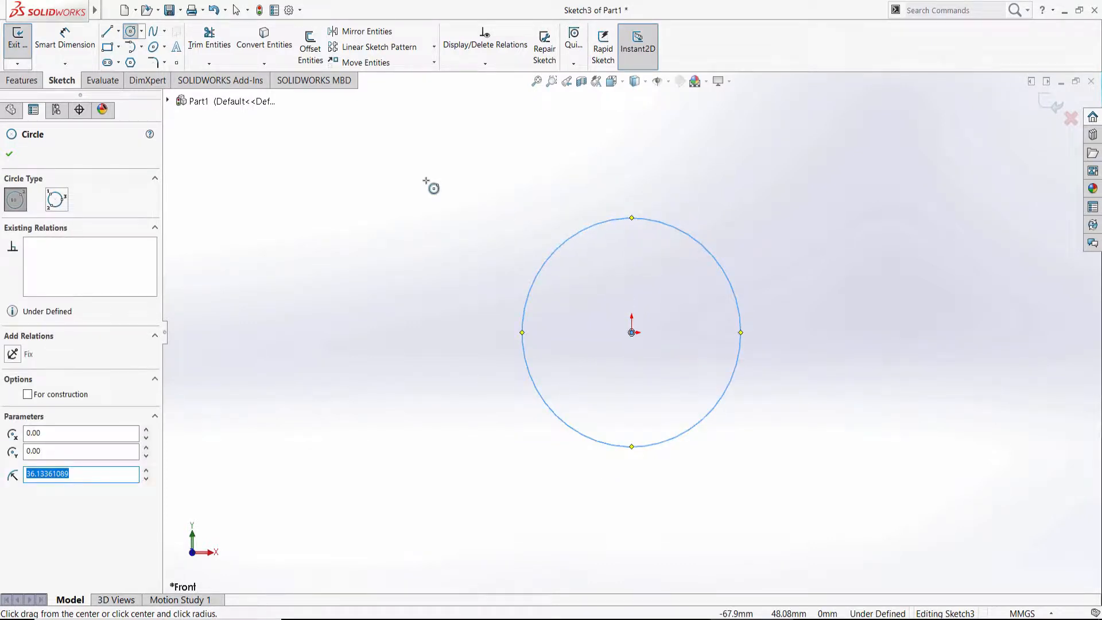
Sketch a three-point perimeter circle to the left of the origin circle, with a radius of about 37 mm.
left_click(59, 207)
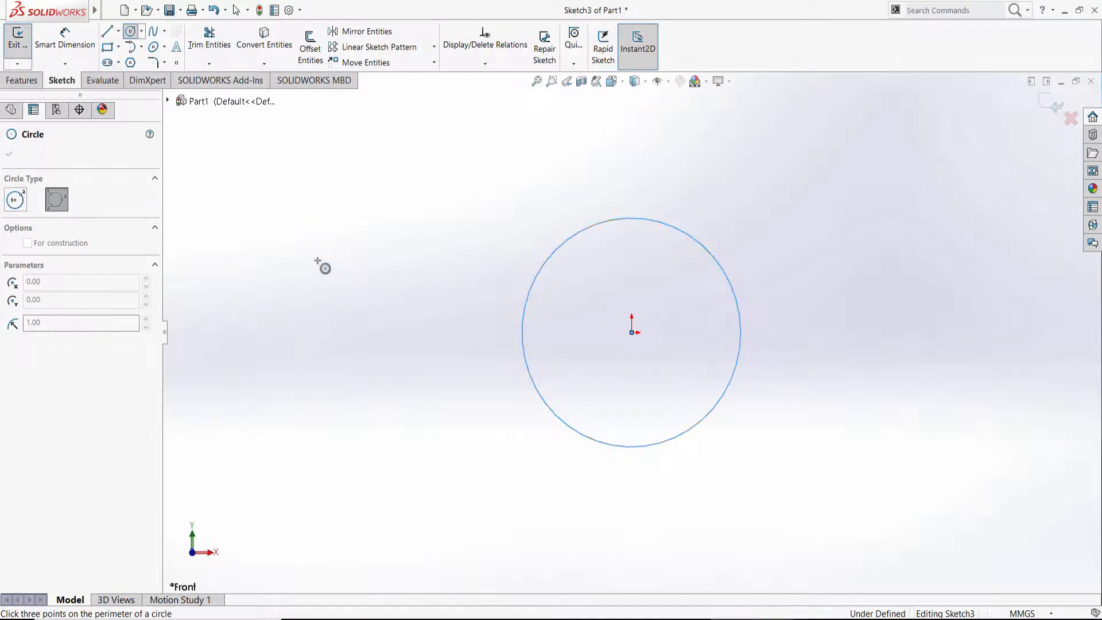
left_click(278, 202)
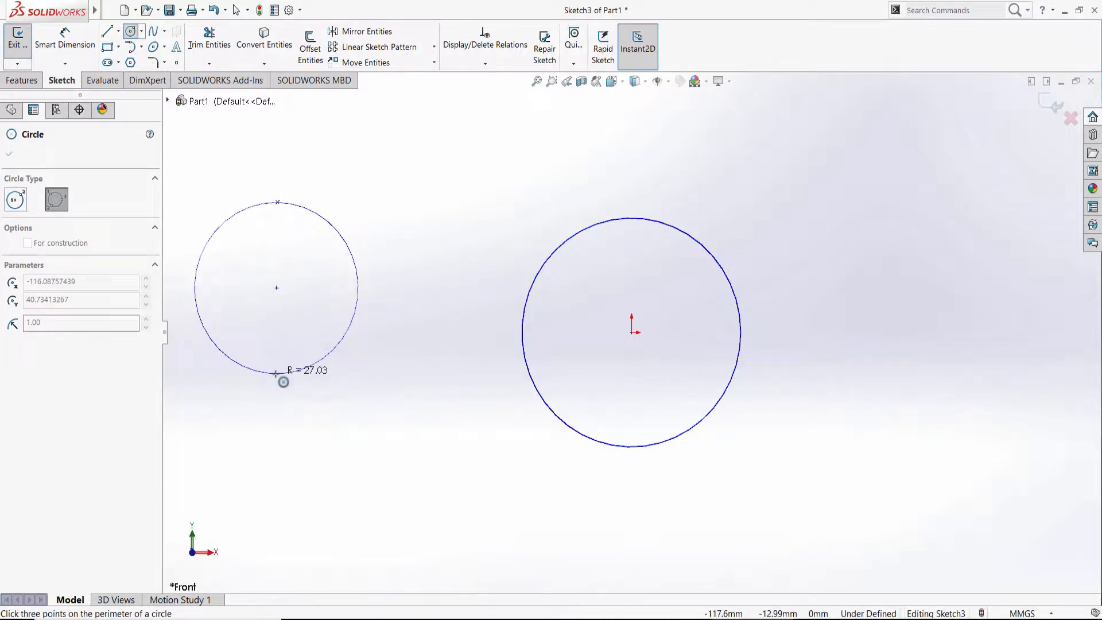
left_click(275, 373)
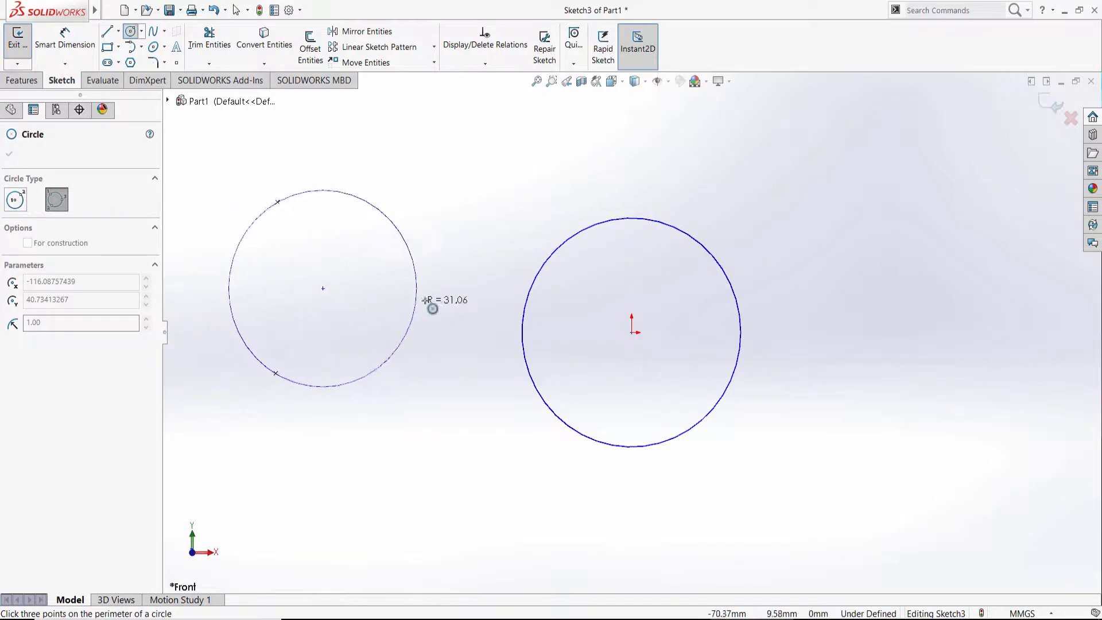
left_click(467, 282)
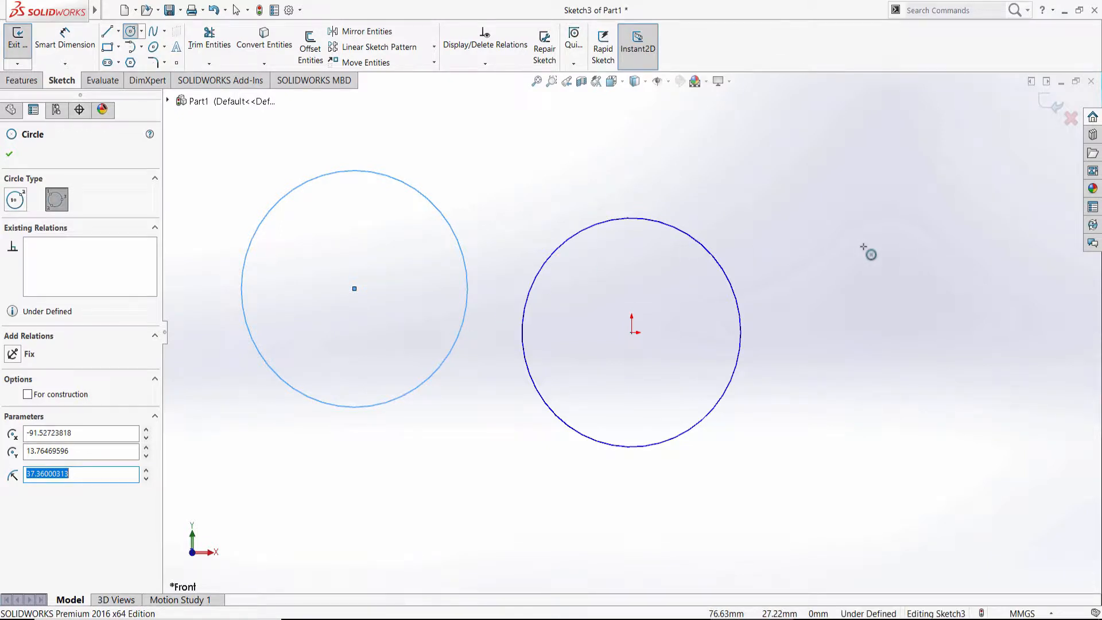
Sketch a centerpoint arc to the right of the origin circle, opening upward, with a radius of about 31 mm and an angle of about 143°.
key("s")
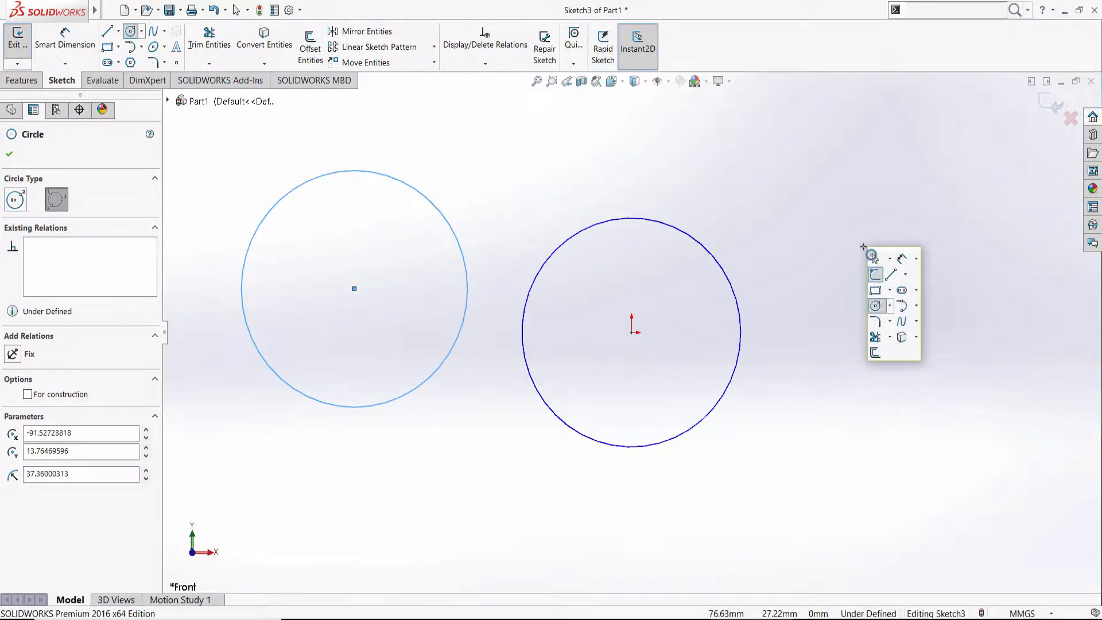
left_click(917, 311)
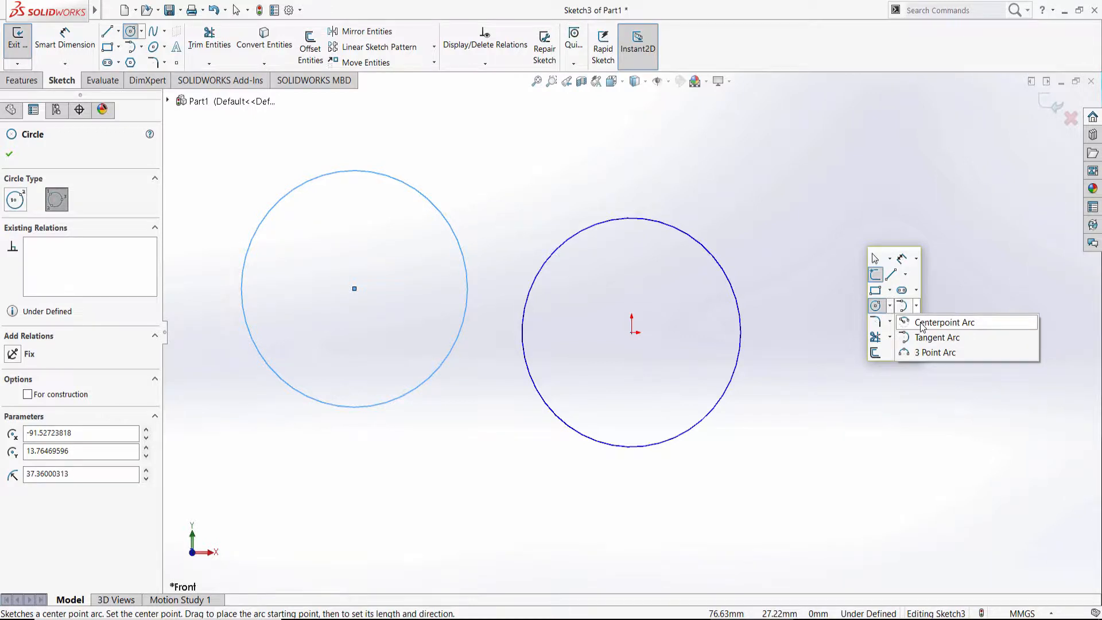
left_click(921, 323)
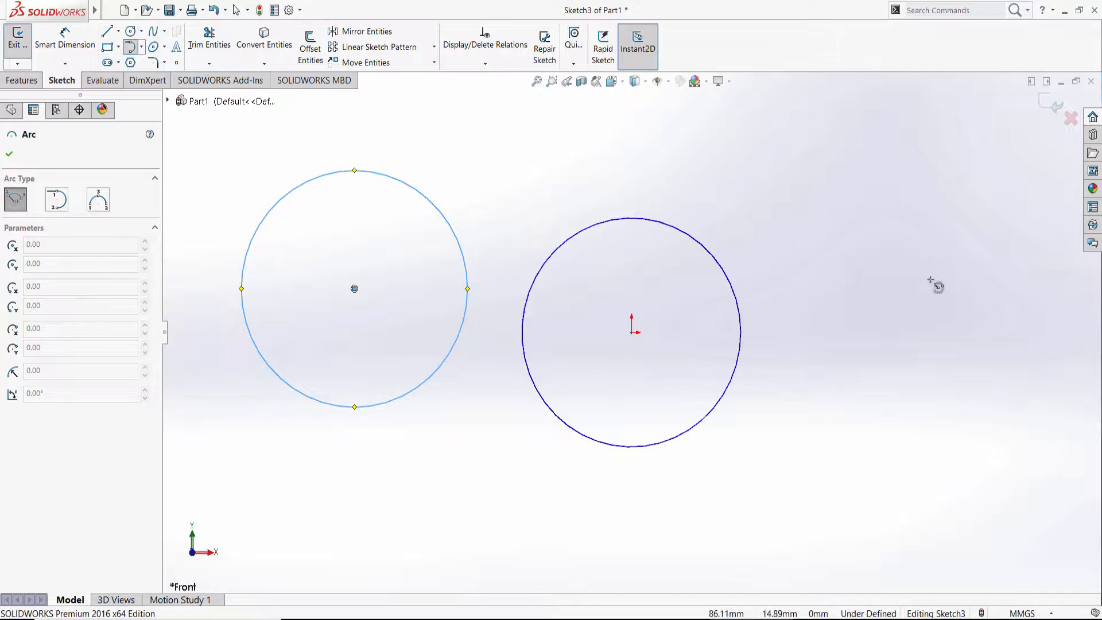
left_click(884, 312)
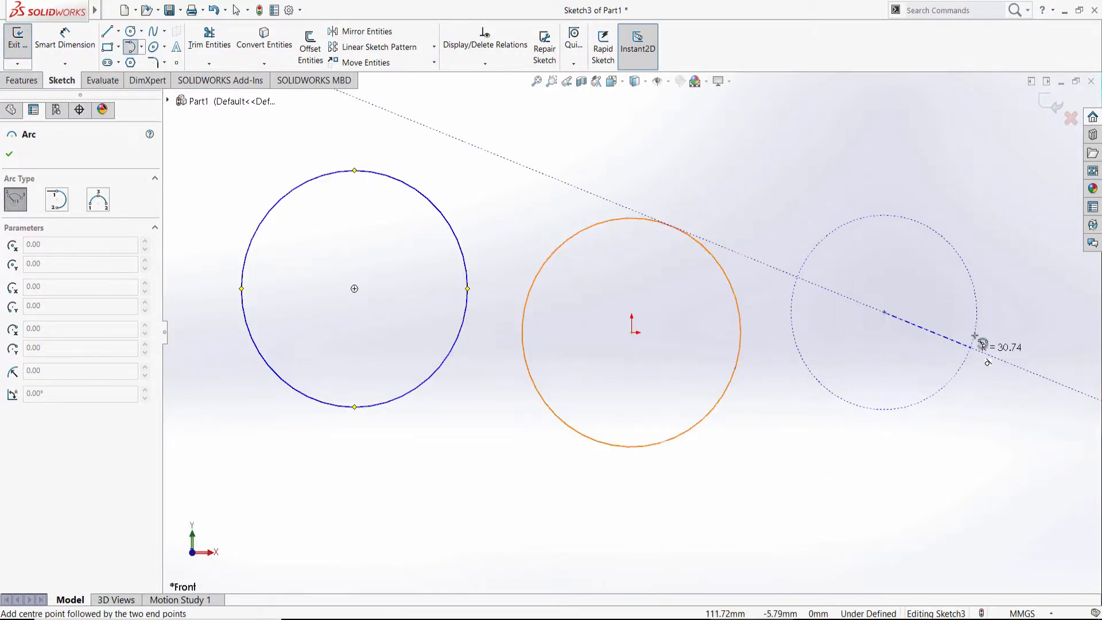
left_click(977, 305)
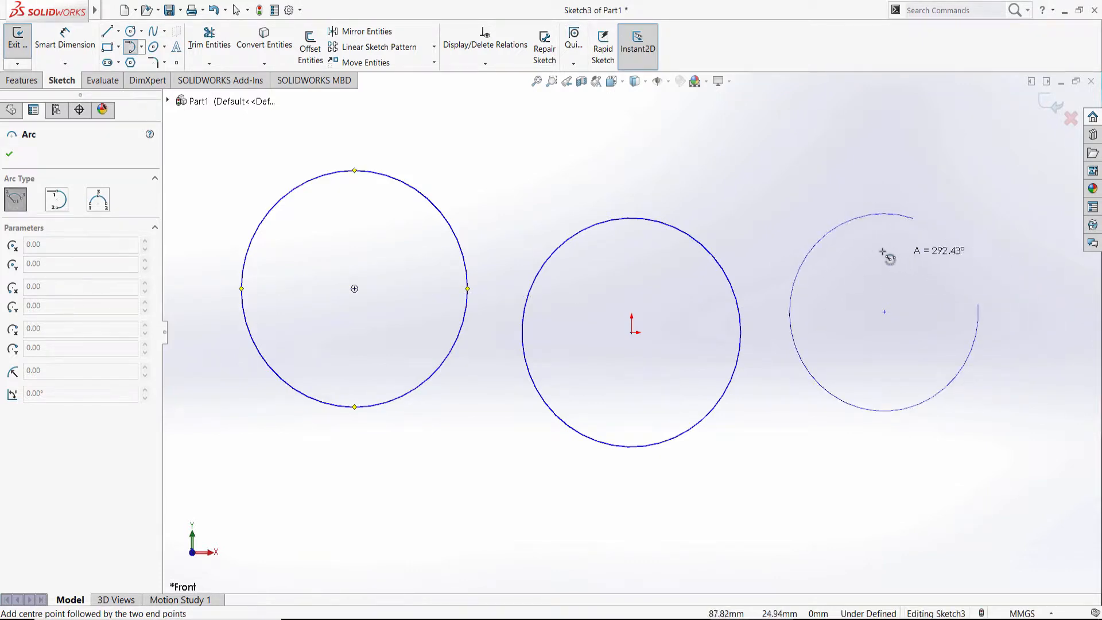
left_click(831, 360)
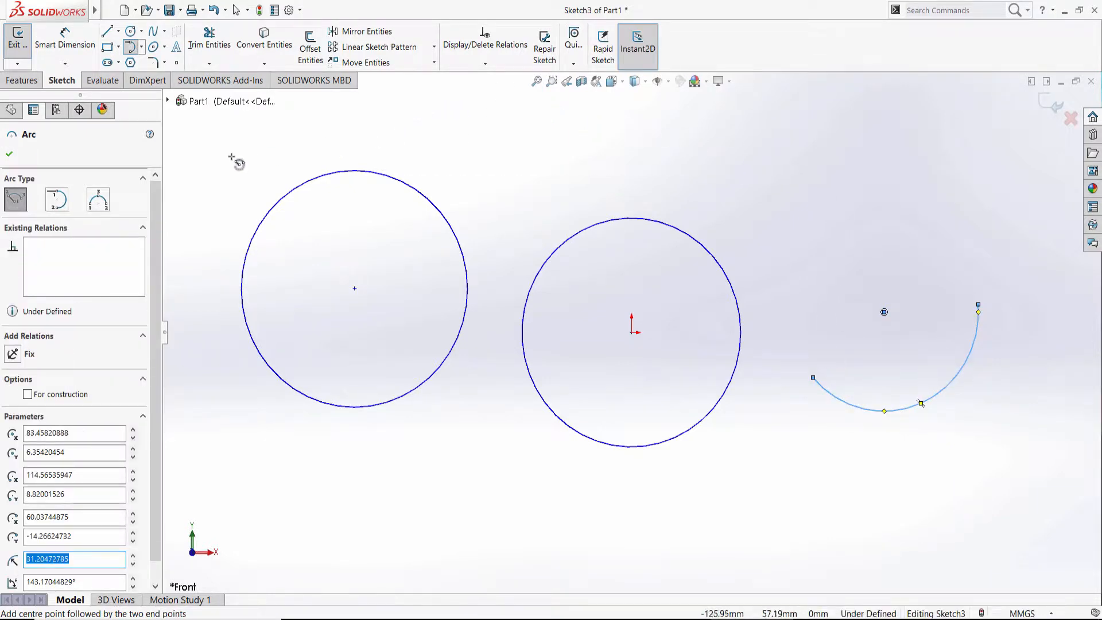
Sketch a tangent arc from the right endpoint of the centerpoint arc, curving up and to the right.
left_click(55, 203)
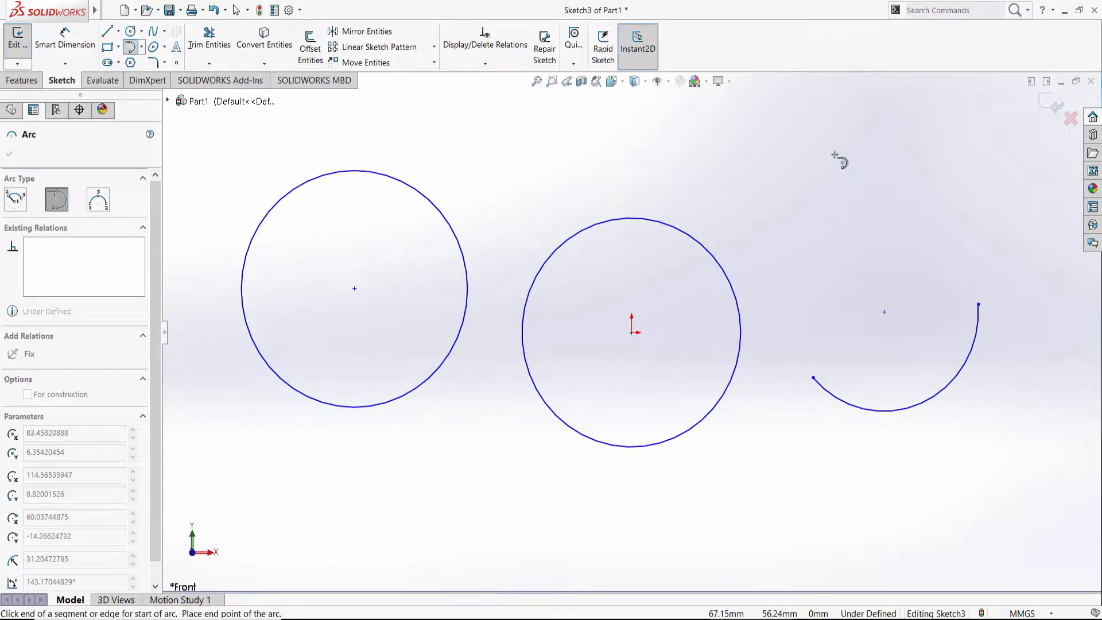
left_click(835, 155)
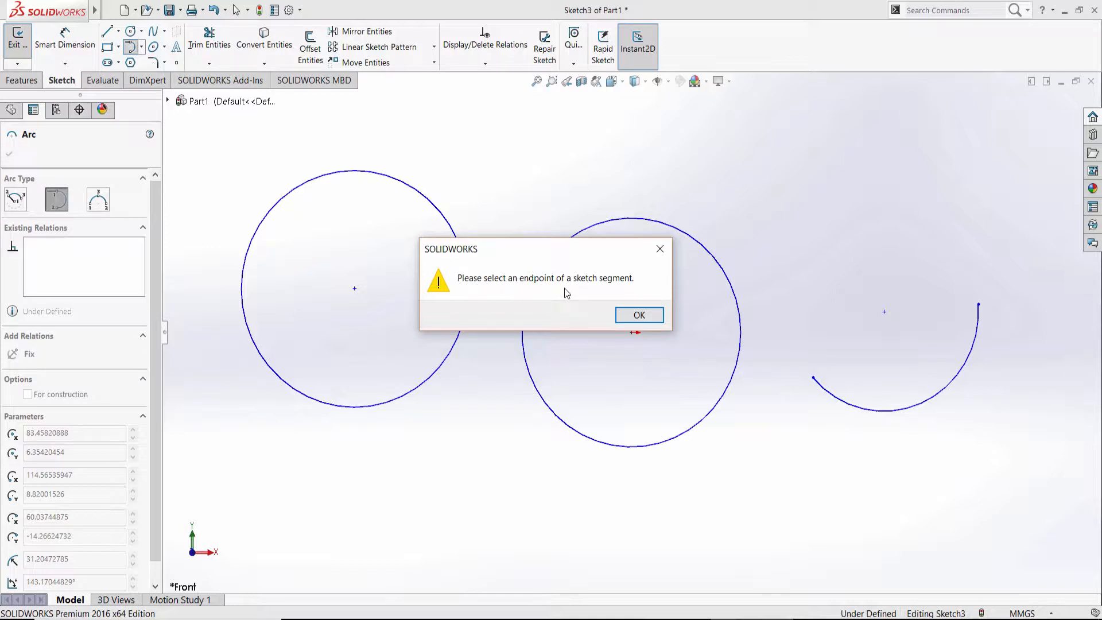
left_click(634, 315)
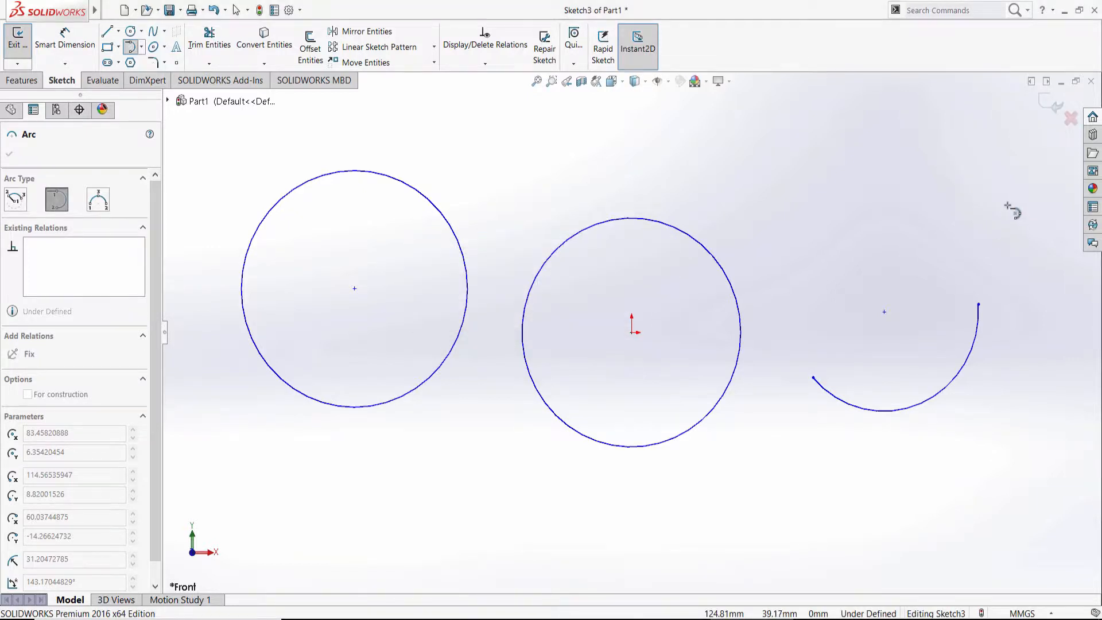
left_click(979, 305)
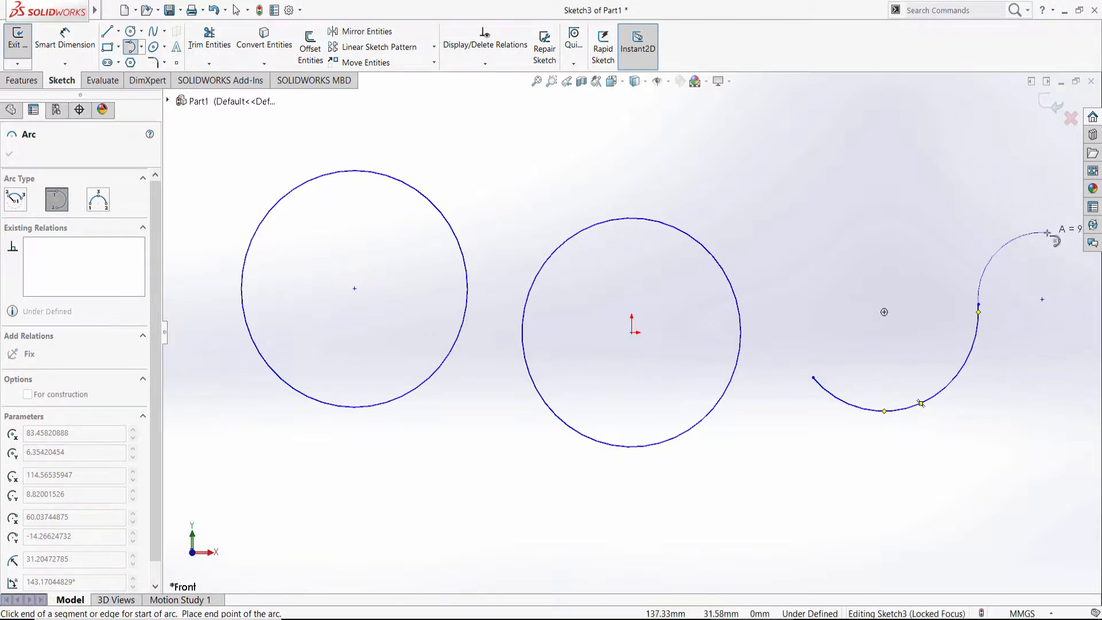
left_click(1048, 233)
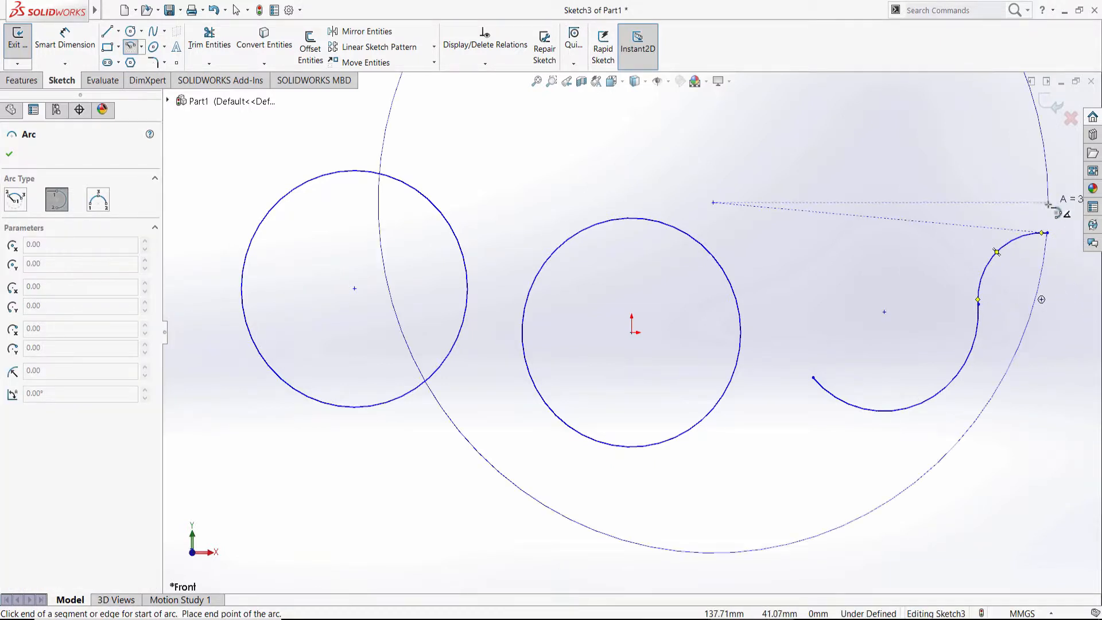
key("Escape")
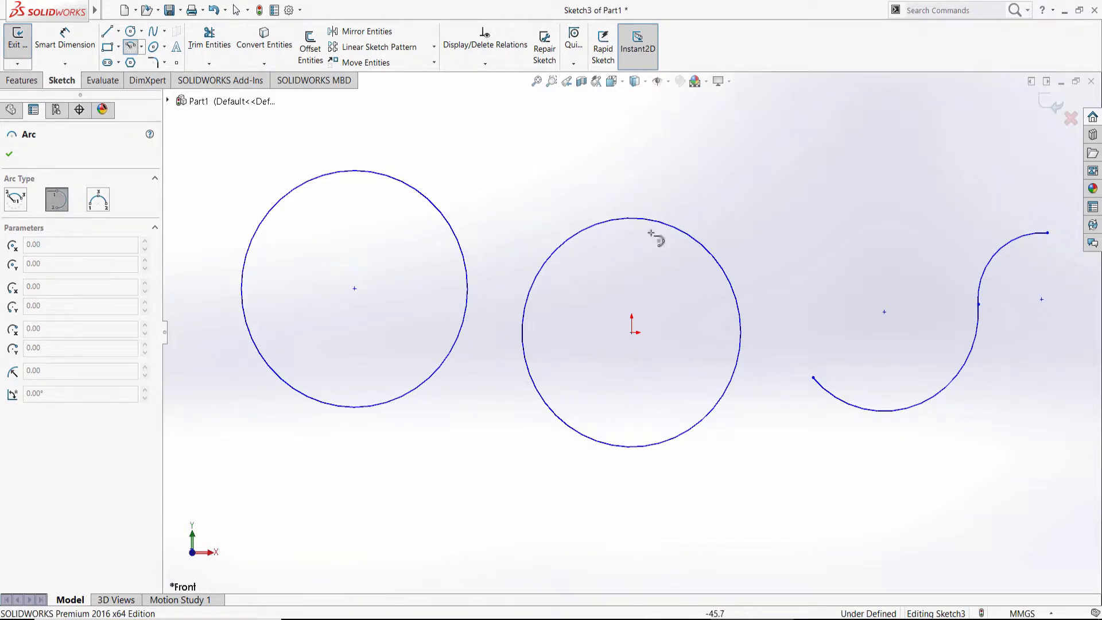
Sketch a horizontal line above and to the right of the origin circle.
left_click(106, 32)
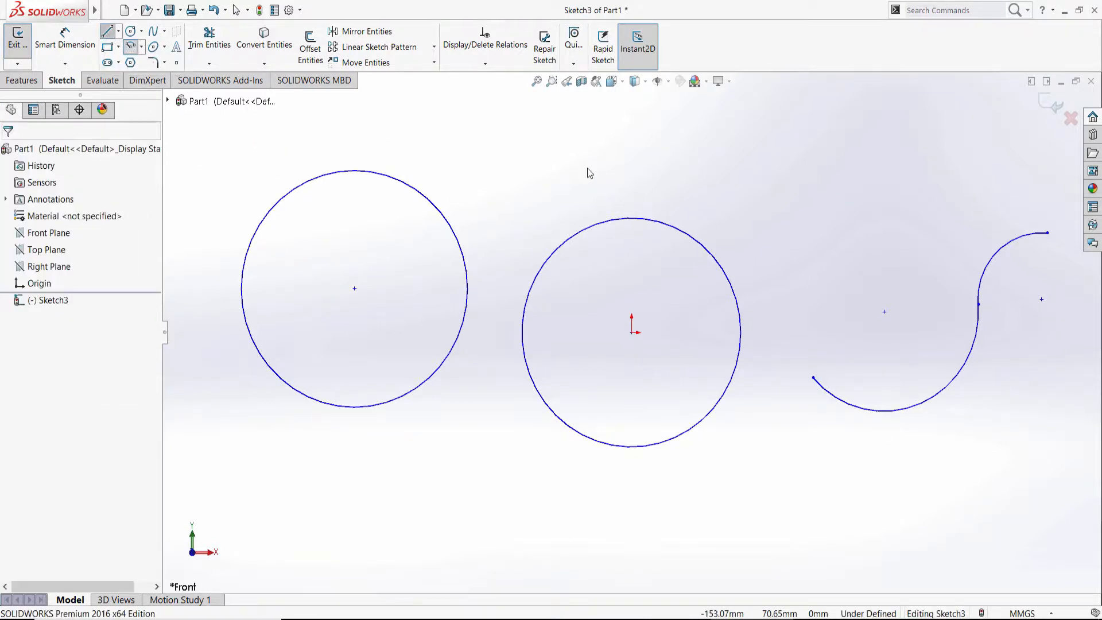
left_click(720, 150)
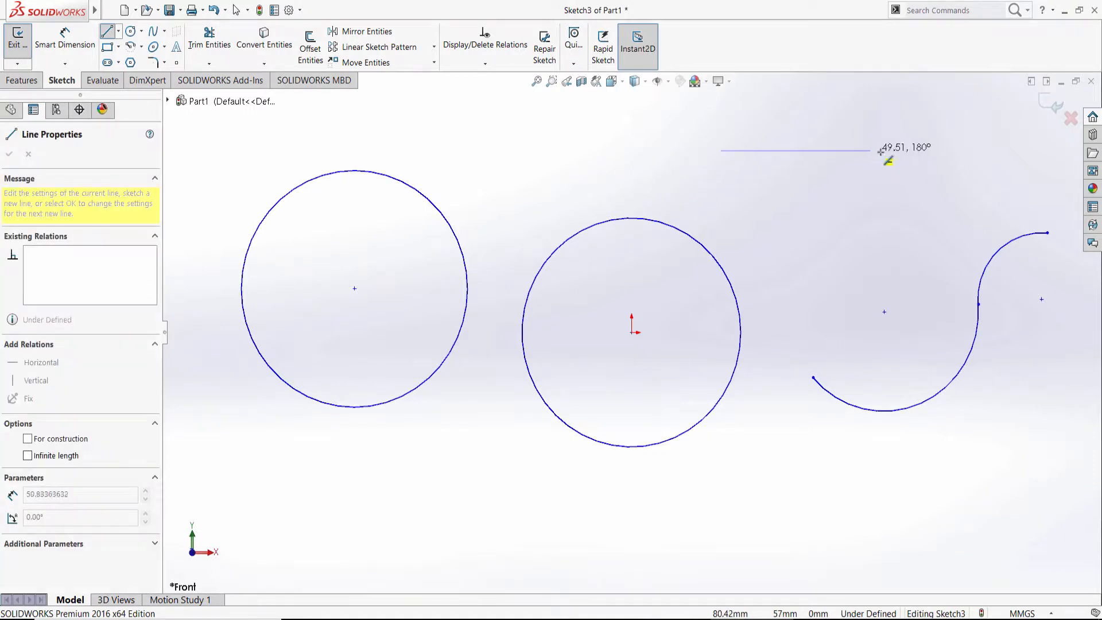
left_click(914, 150)
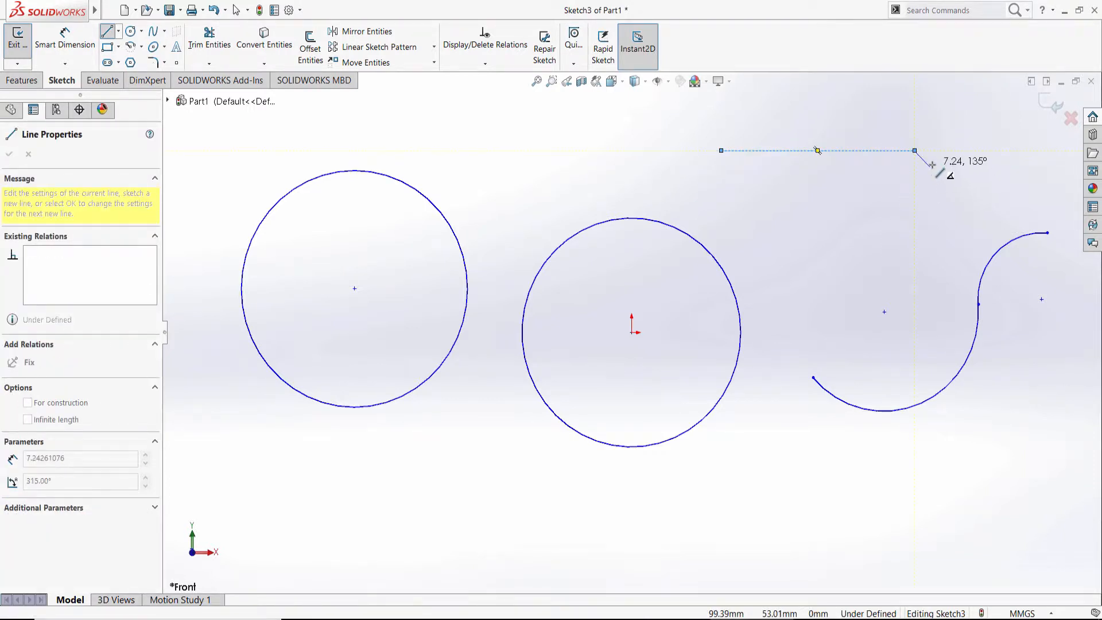
Sketch a Tangent Arc from the horizontal line's right endpoint as an upward semicircle ending level with the line.
left_click(142, 47)
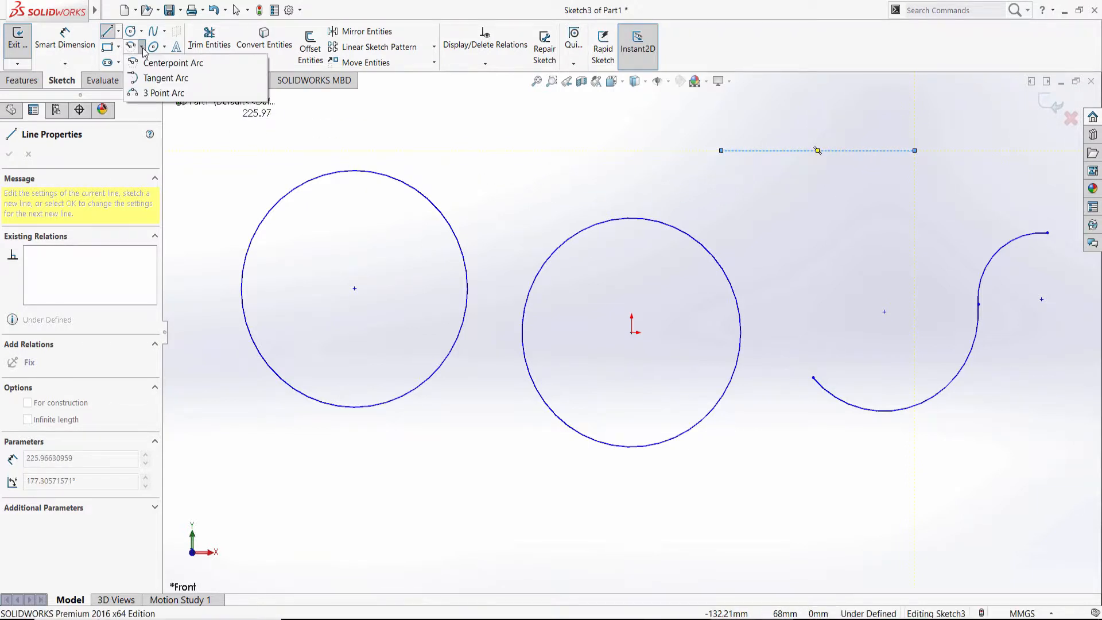
left_click(144, 79)
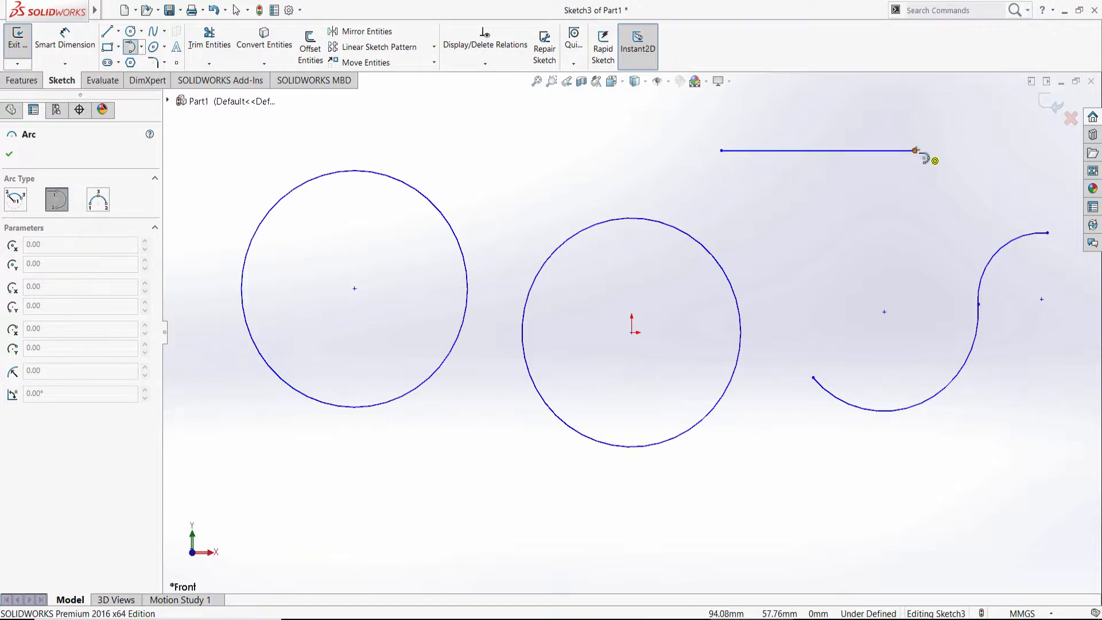
left_click(915, 150)
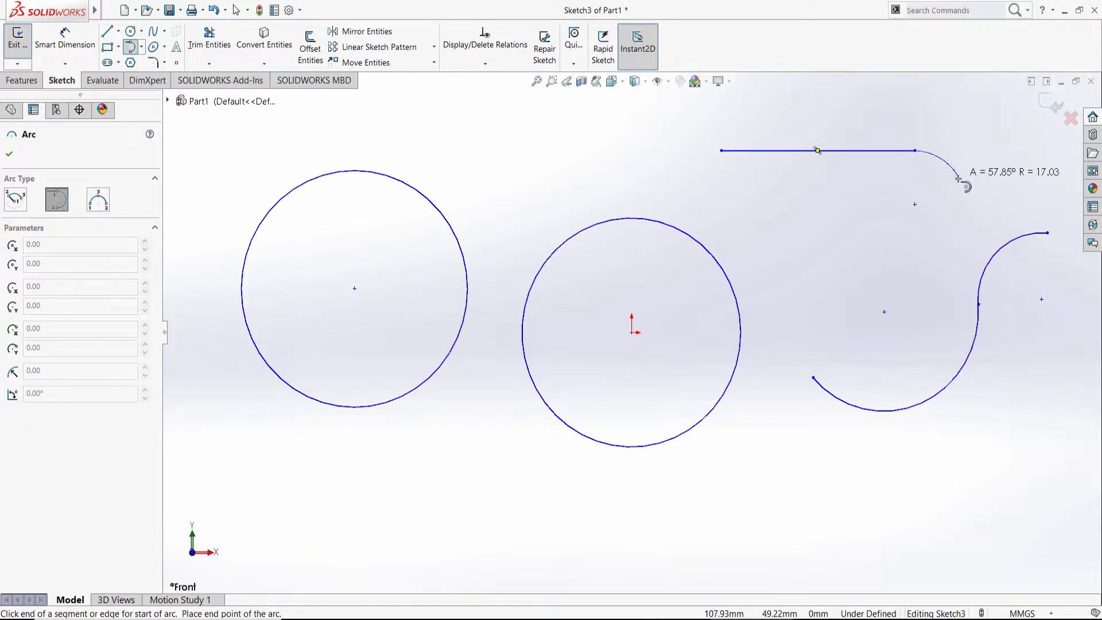
left_click(914, 151)
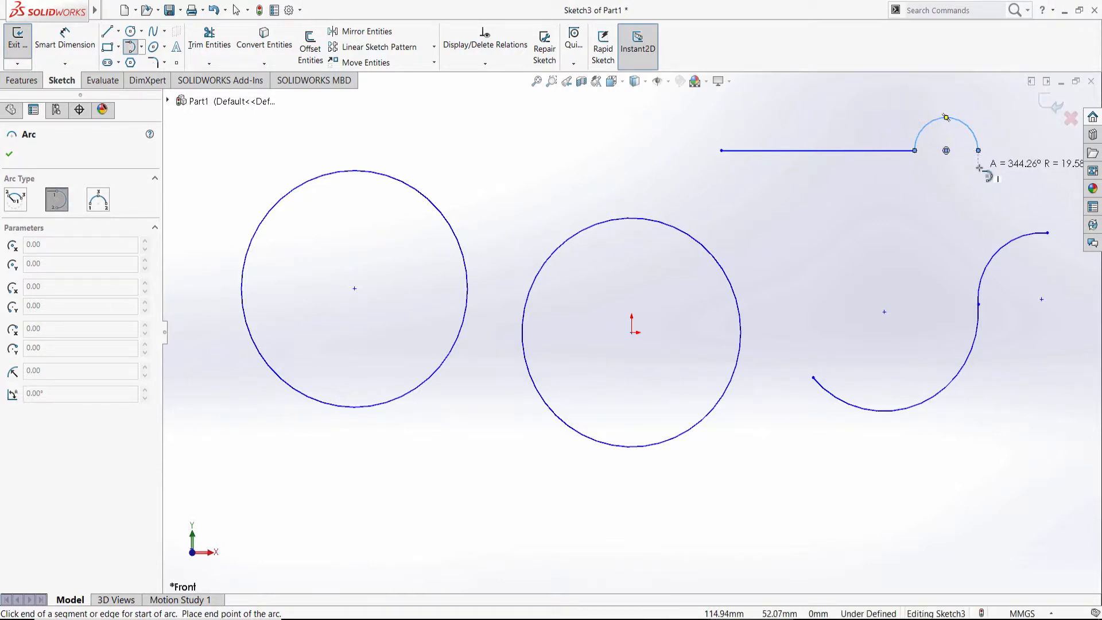
left_click(976, 154)
key("Escape")
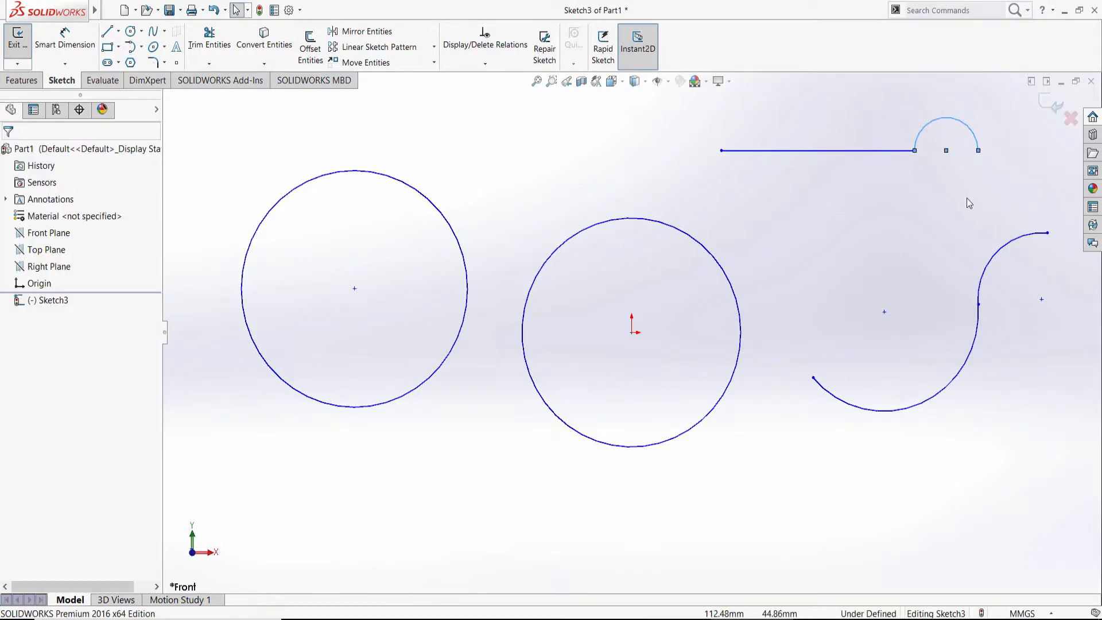
Sketch a 3 Point Arc above and between the two circles, with a radius of about 30 mm and an angle of 90°.
left_click(142, 48)
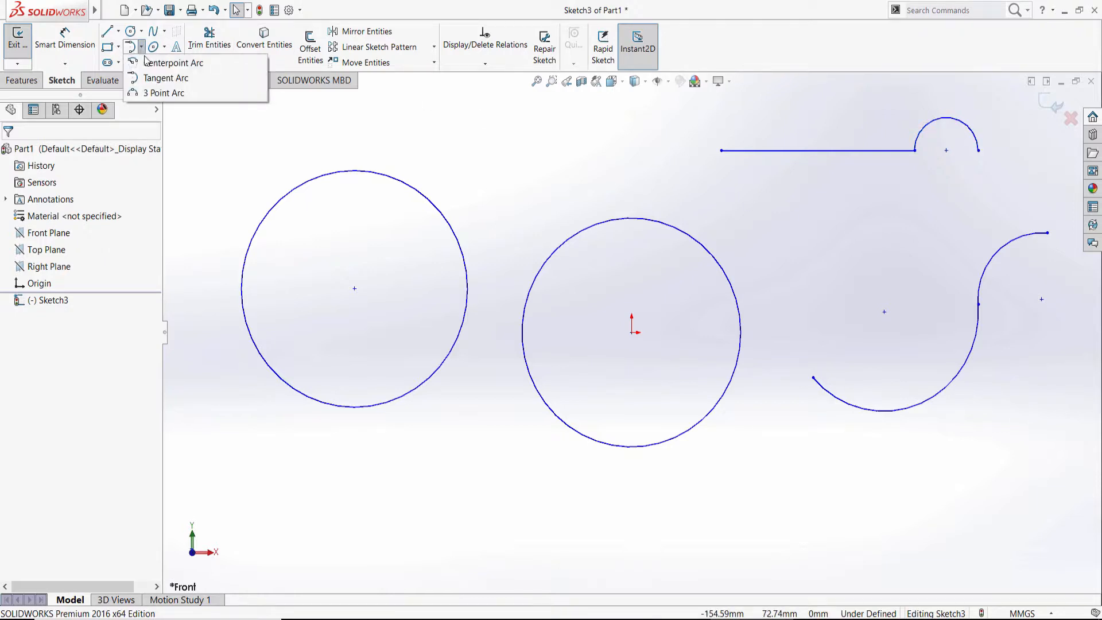
left_click(167, 93)
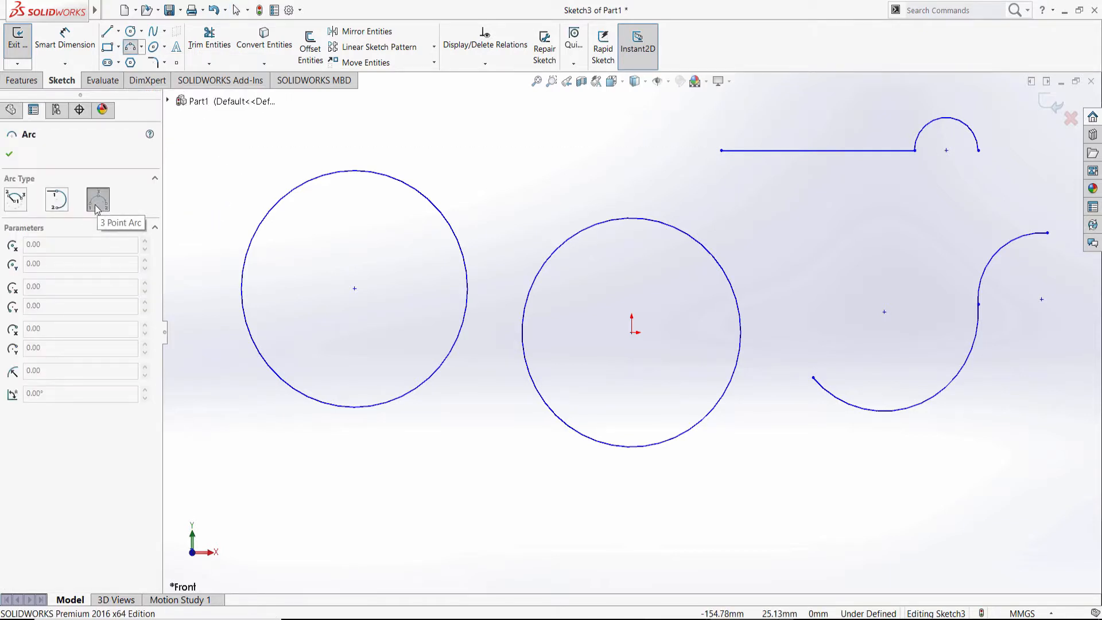
left_click(475, 170)
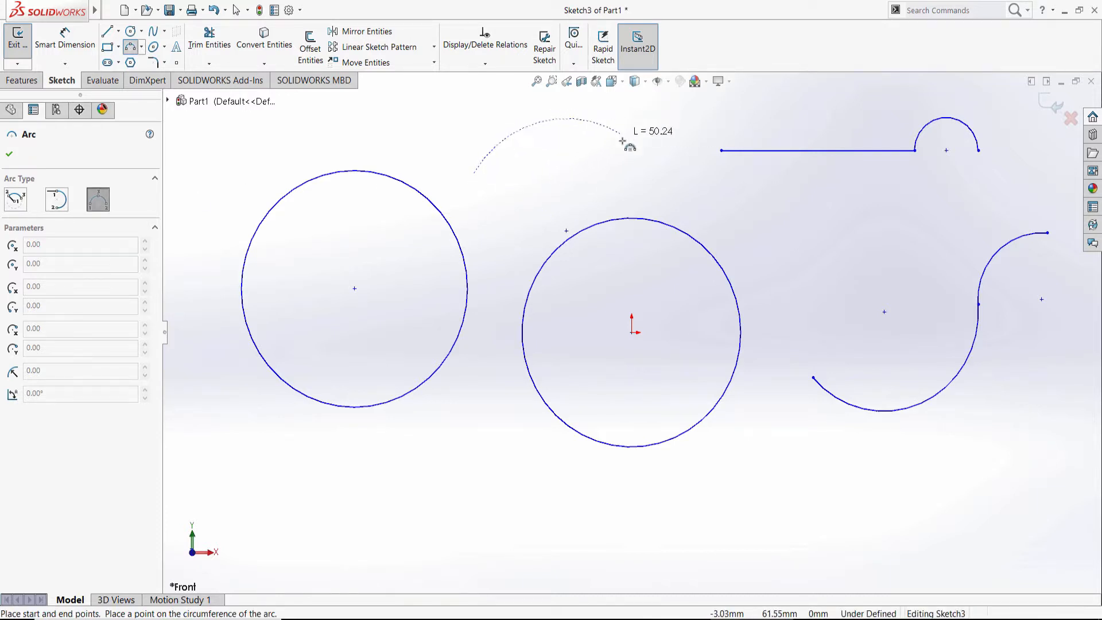
left_click(604, 172)
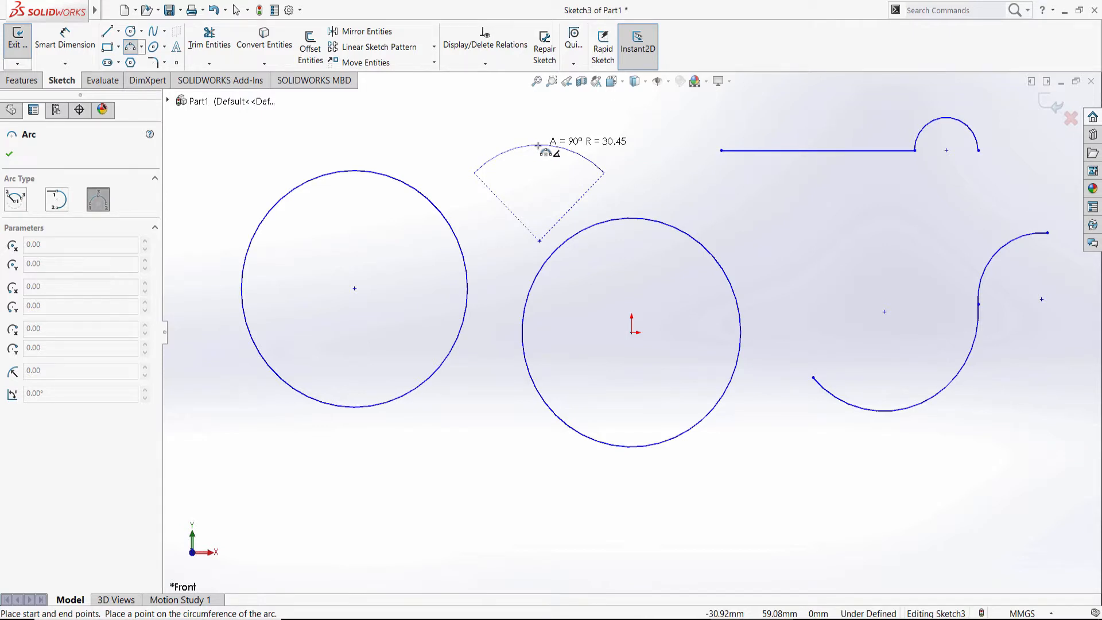
left_click(539, 144)
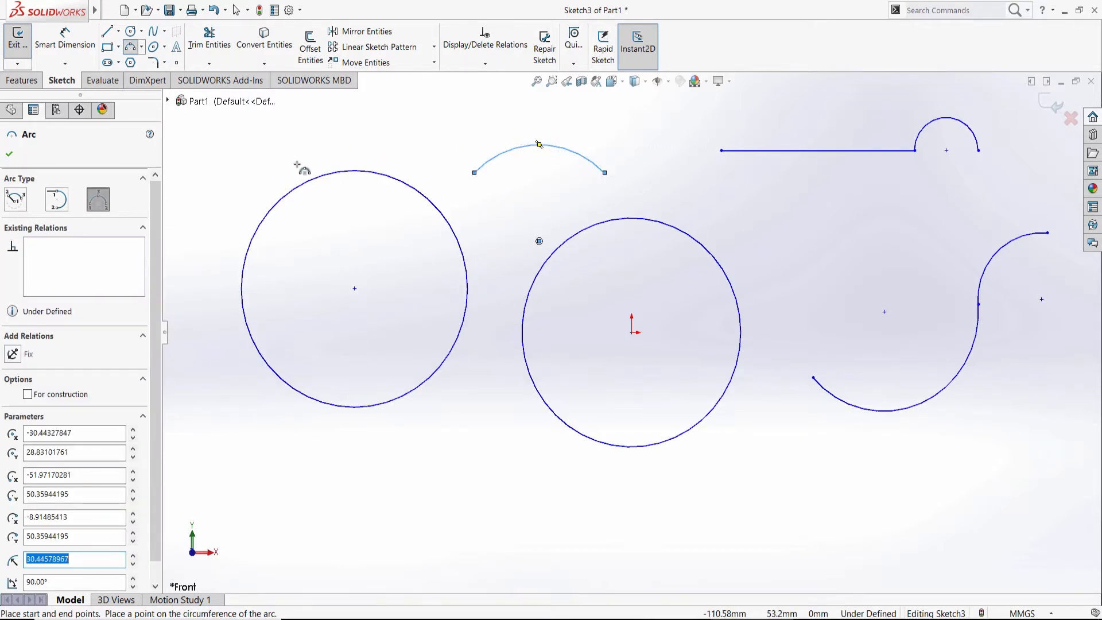
Sketch a horizontal line about 60 mm long below the left circle.
left_click(108, 31)
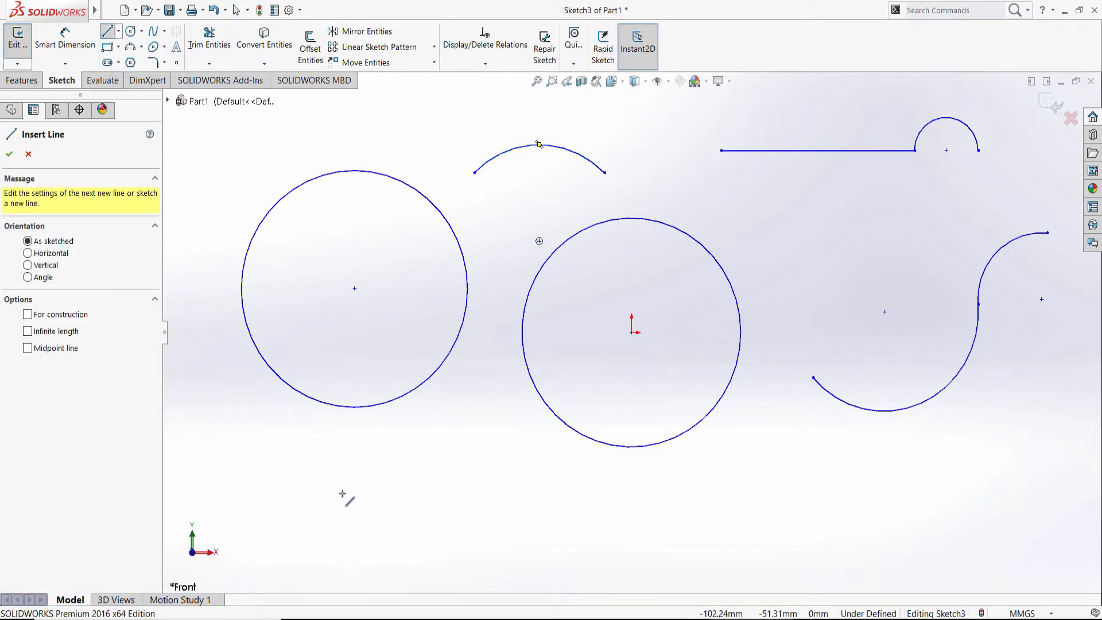
left_click(322, 494)
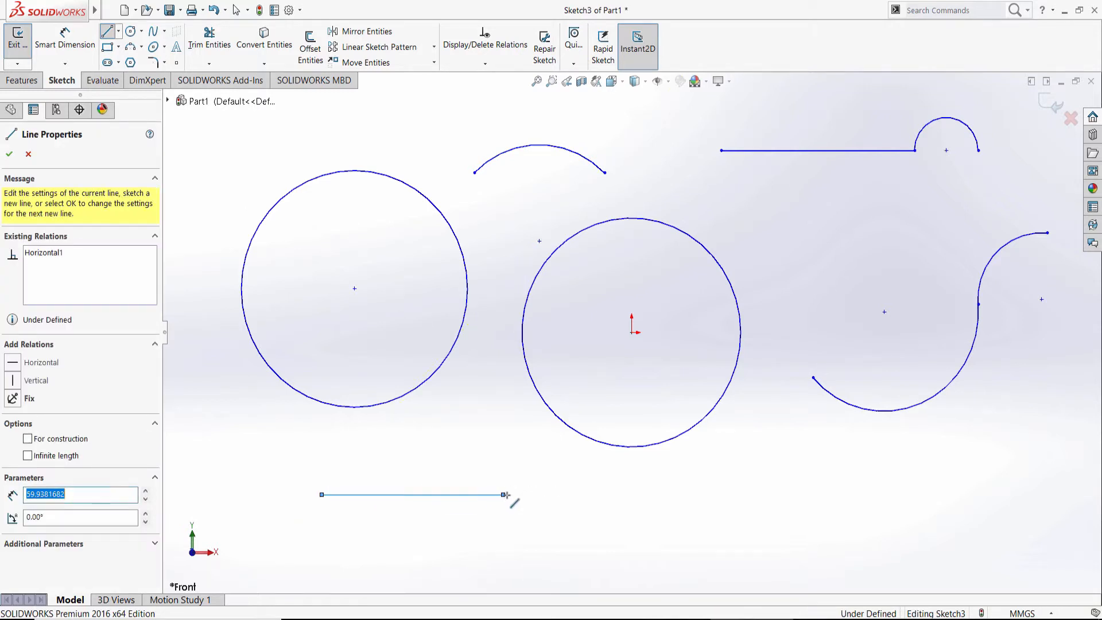
Extend the lower horizontal line's right endpoint with a 90° downward tangent arc of about 14.4 mm radius and a vertical line about 22.6 mm long.
left_click(502, 494)
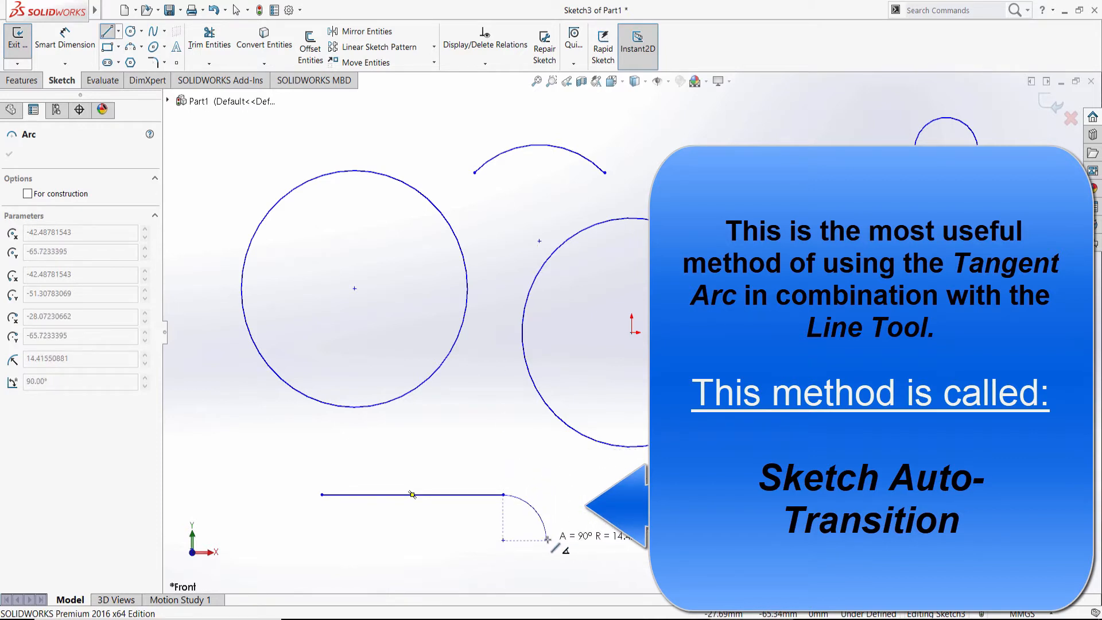
left_click(547, 539)
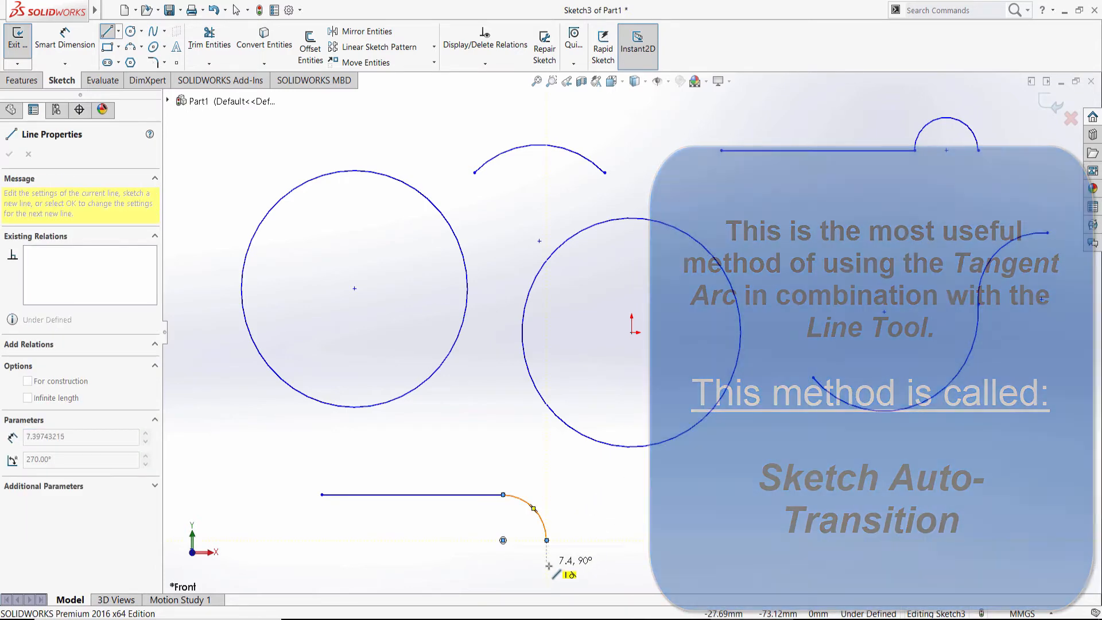
scroll(549, 568, "up", 2)
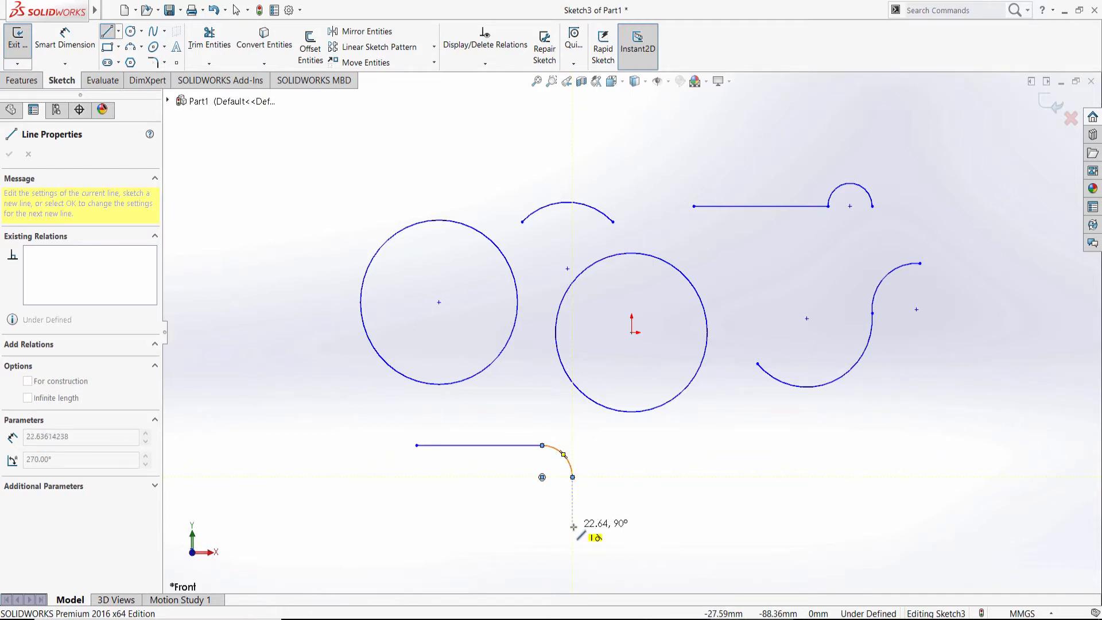
left_click(572, 526)
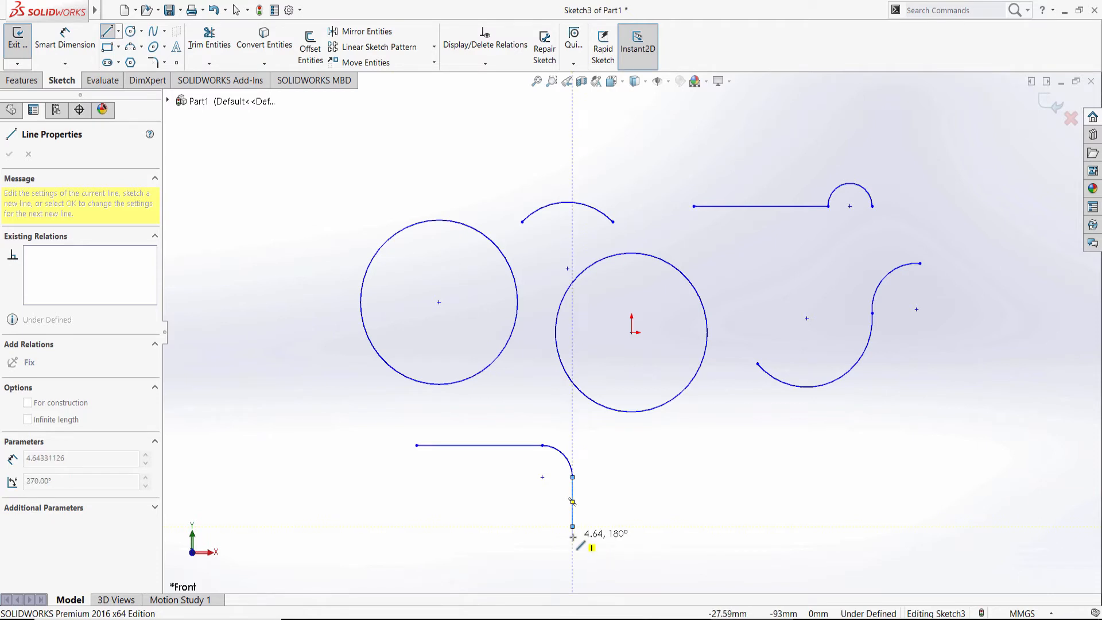
left_click(573, 527)
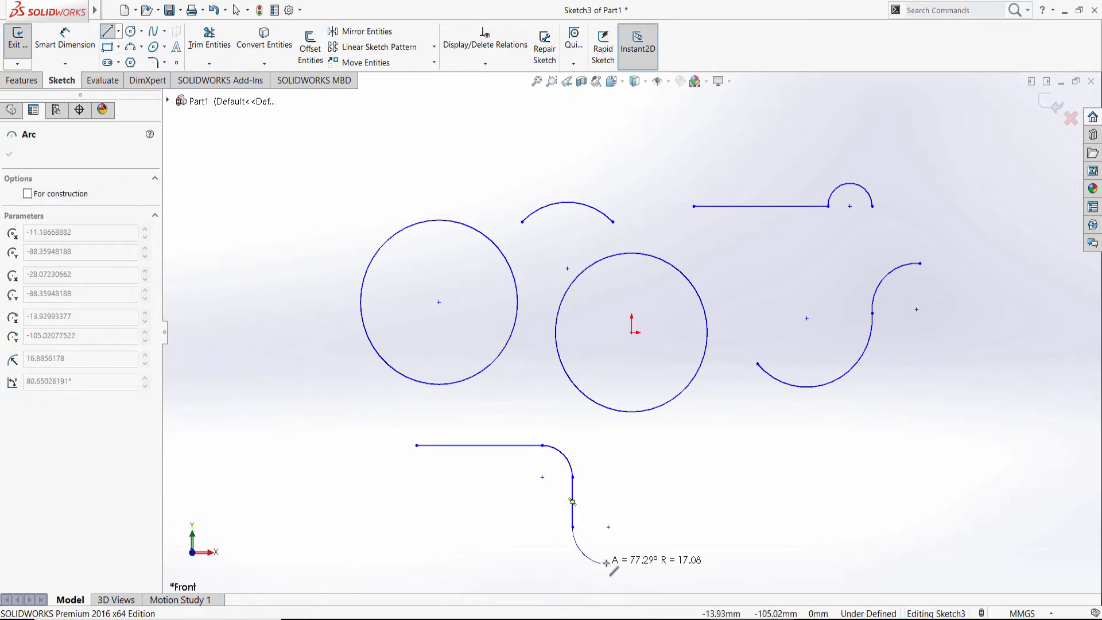
left_click(572, 561)
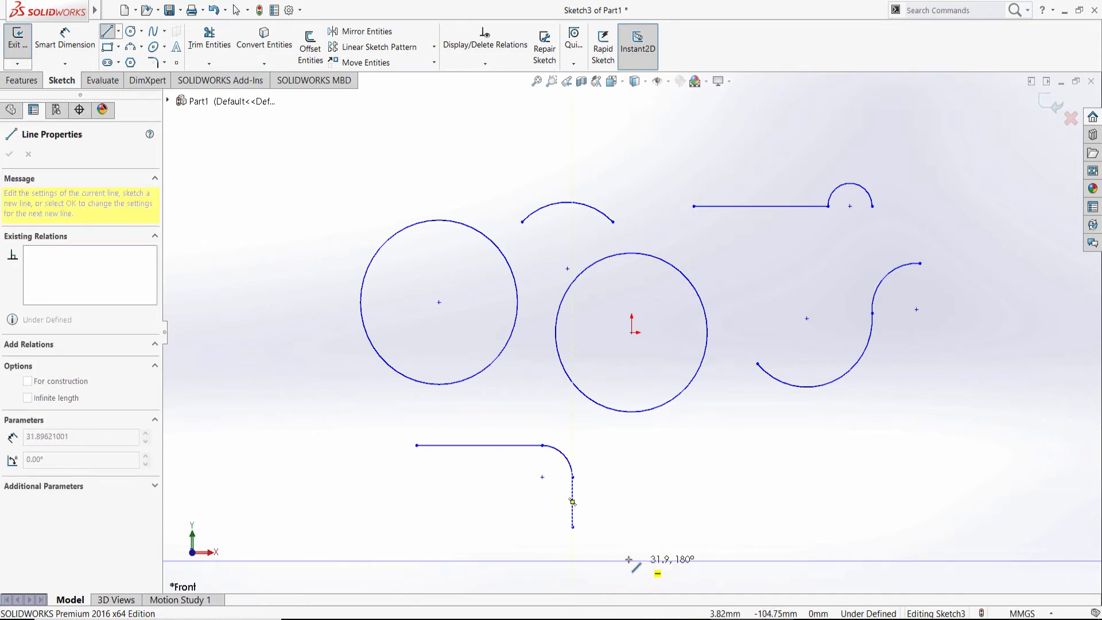
key("Escape")
Inspect the sketch relations of the new corner arc and the horizontal line, highlighting the tangent relation between them.
scroll(548, 462, "down", 3)
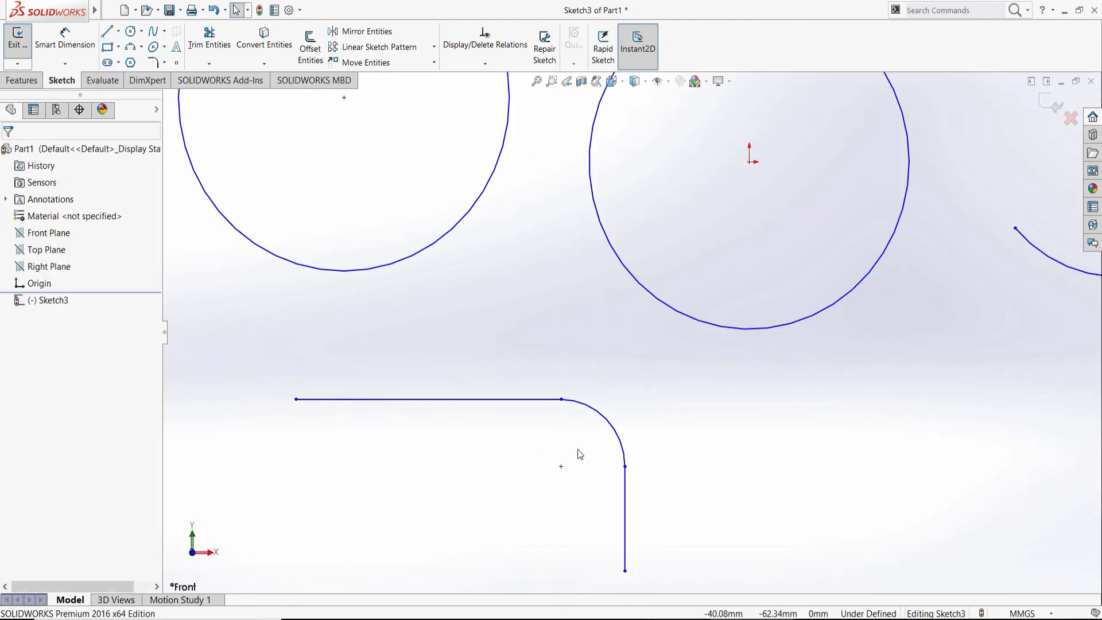
left_click(577, 407)
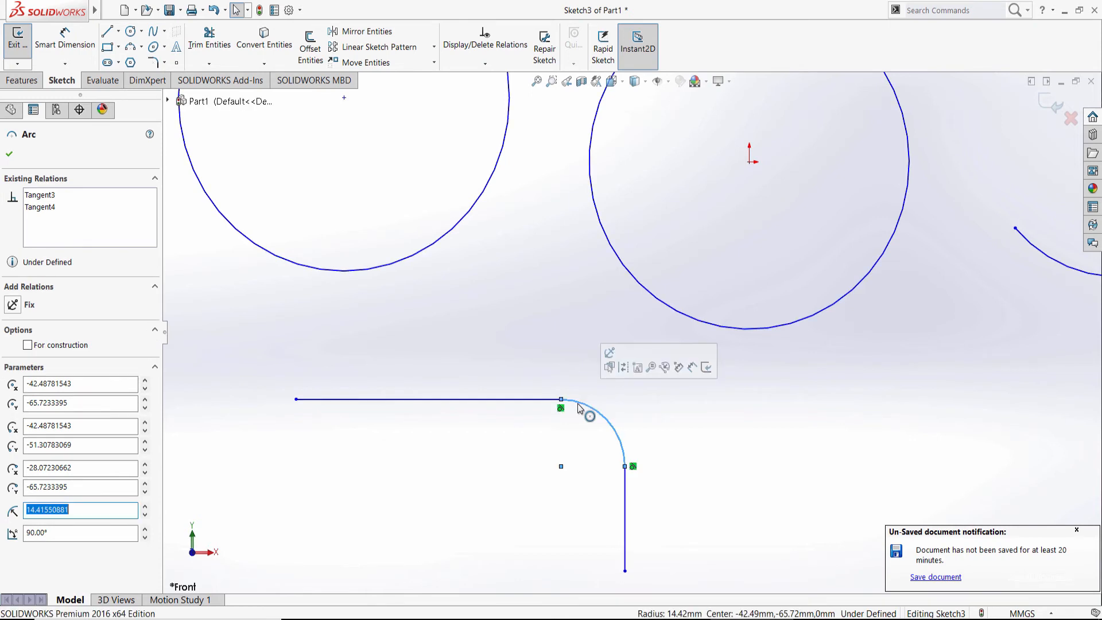
left_click(523, 400)
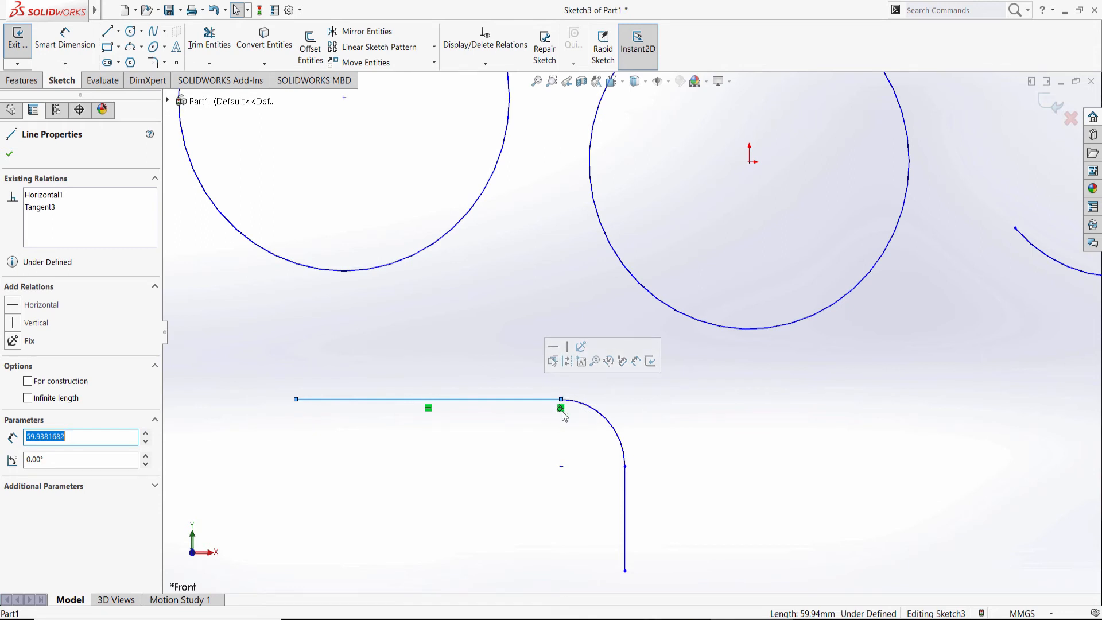
left_click(52, 209)
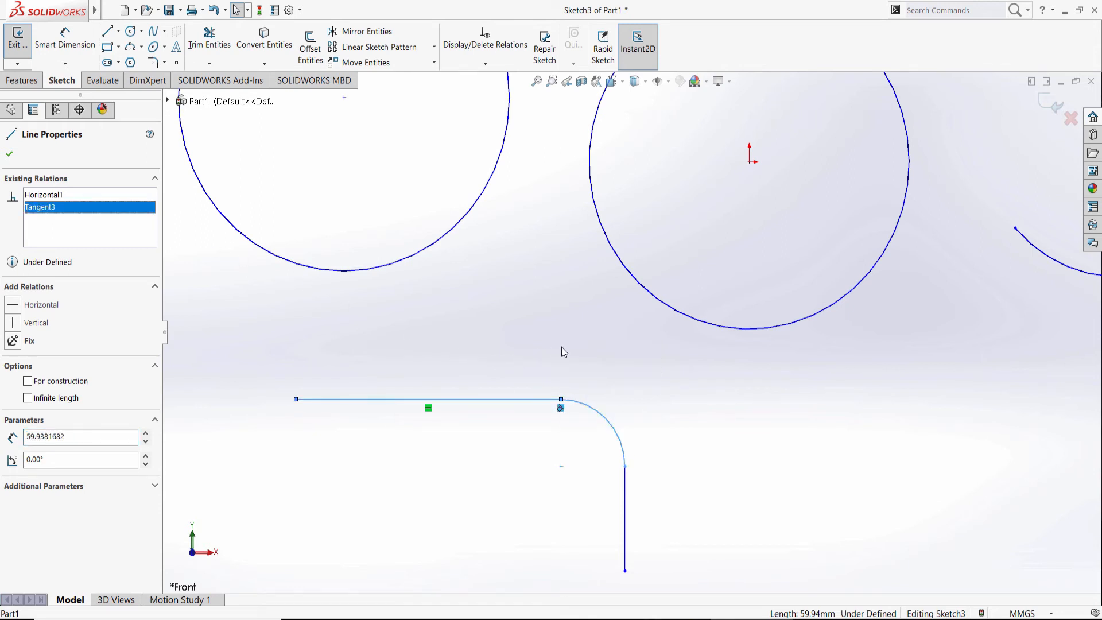
scroll(680, 377, "up", 5)
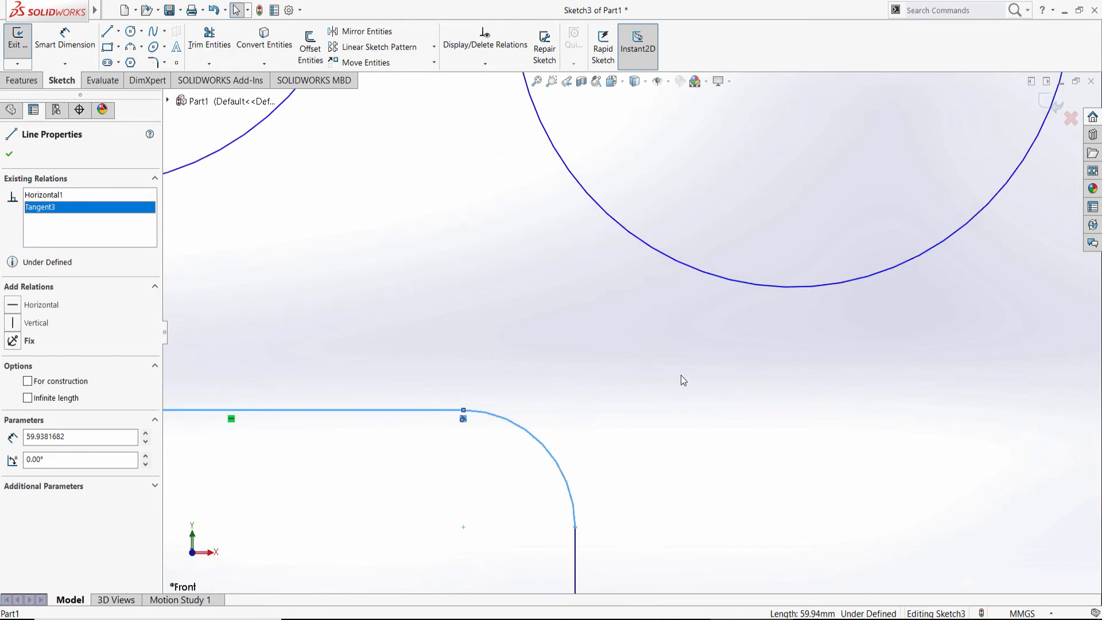